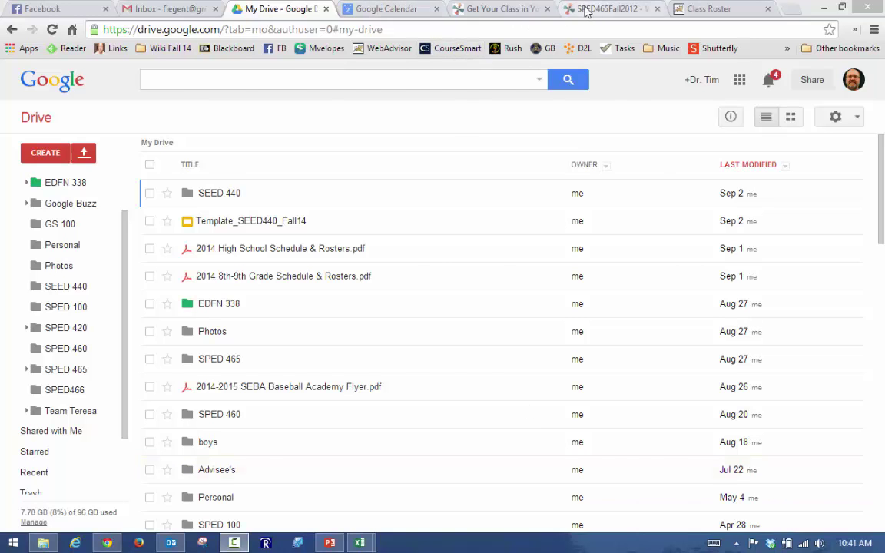
- After viewing the wiki's Week 2 assignment, open Drive's SPED 465 > SPED 465 Fall 14 folder
{"action": "left_click", "coordinate": [584, 9]}
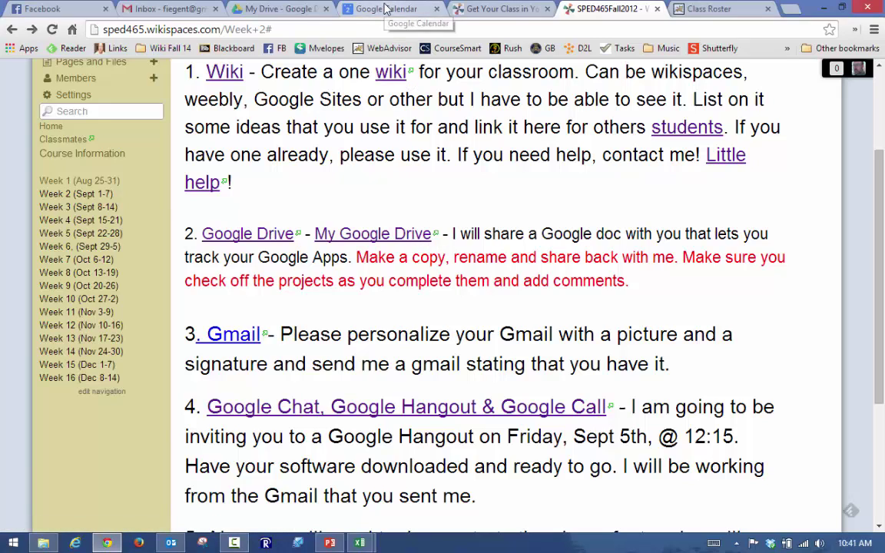
{"action": "left_click", "coordinate": [303, 9]}
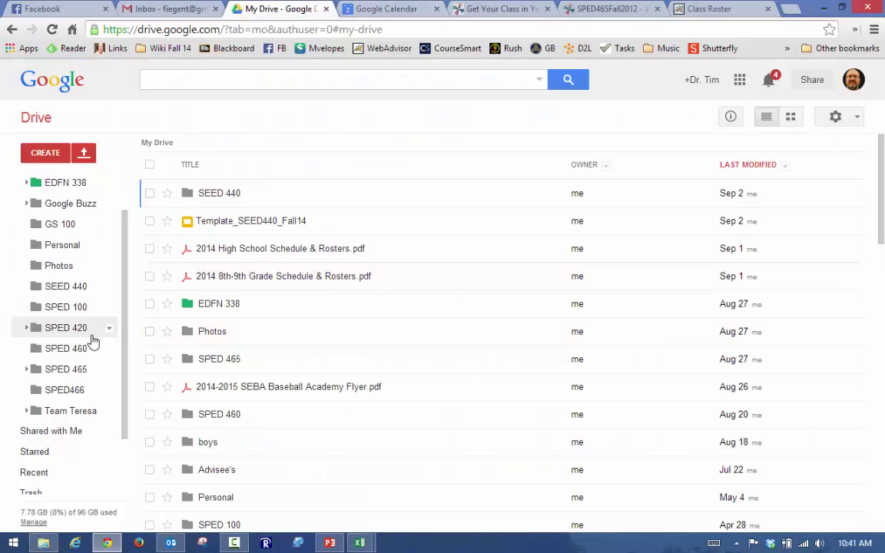
{"action": "left_click", "coordinate": [71, 369]}
{"action": "left_click", "coordinate": [231, 193]}
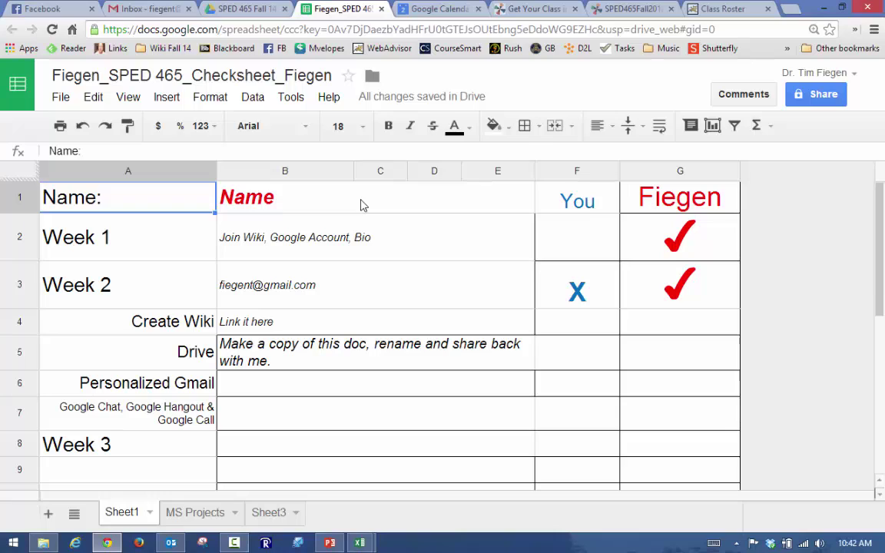
- Make a copy of the check sheet named 'Fiegen_SPED 465_Checksheet'
{"action": "mouse_move", "coordinate": [284, 171]}
{"action": "left_click", "coordinate": [67, 97]}
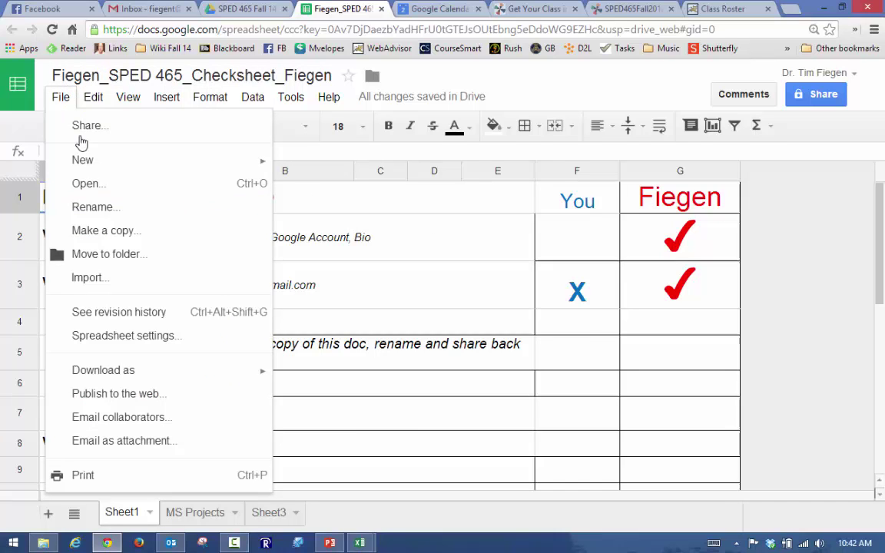
{"action": "left_click", "coordinate": [124, 231]}
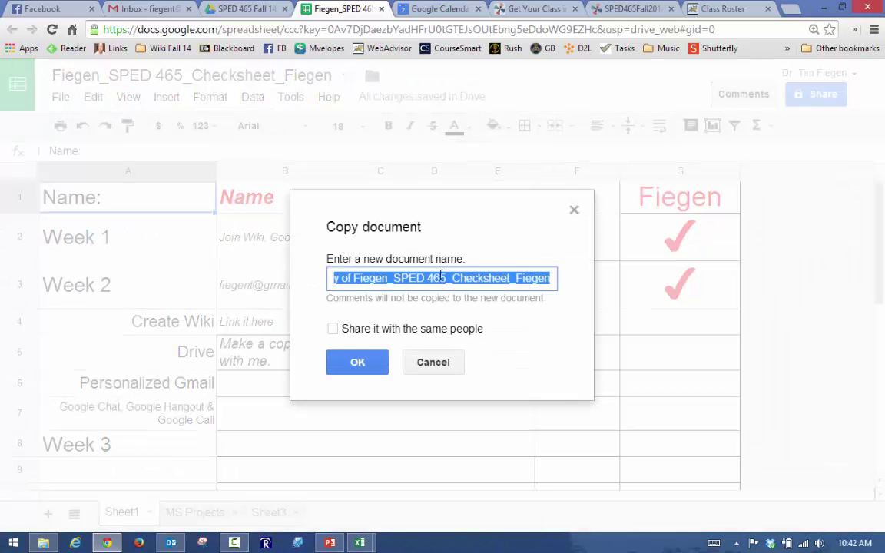
{"action": "left_click", "coordinate": [394, 280]}
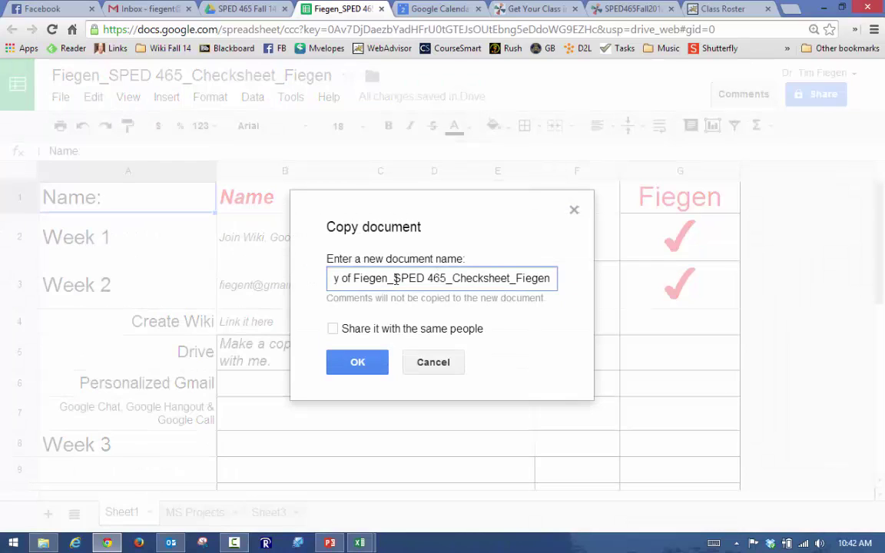
{"action": "key", "text": "BackSpace"}
{"action": "key", "text": "BackSpace"}
{"action": "key", "text": "BackSpace"}
{"action": "key", "text": "BackSpace"}
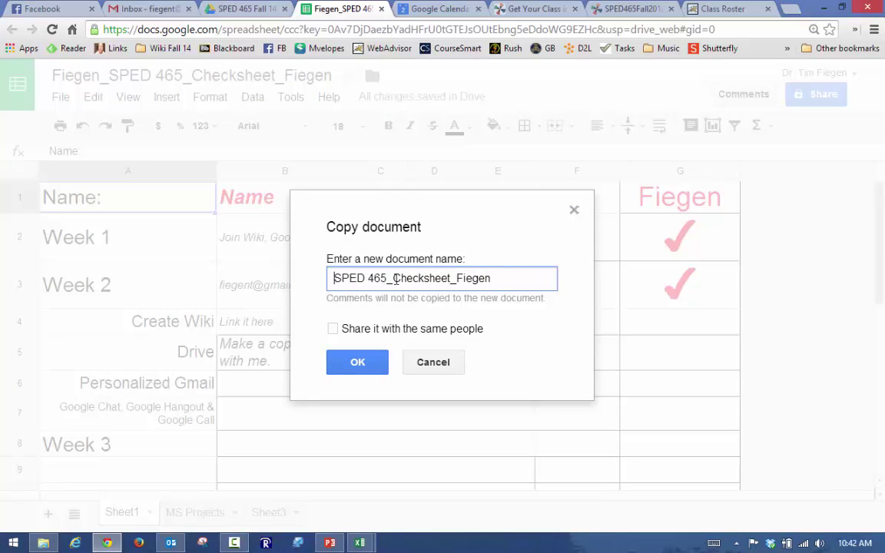
{"action": "type", "text": "_Fieg"}
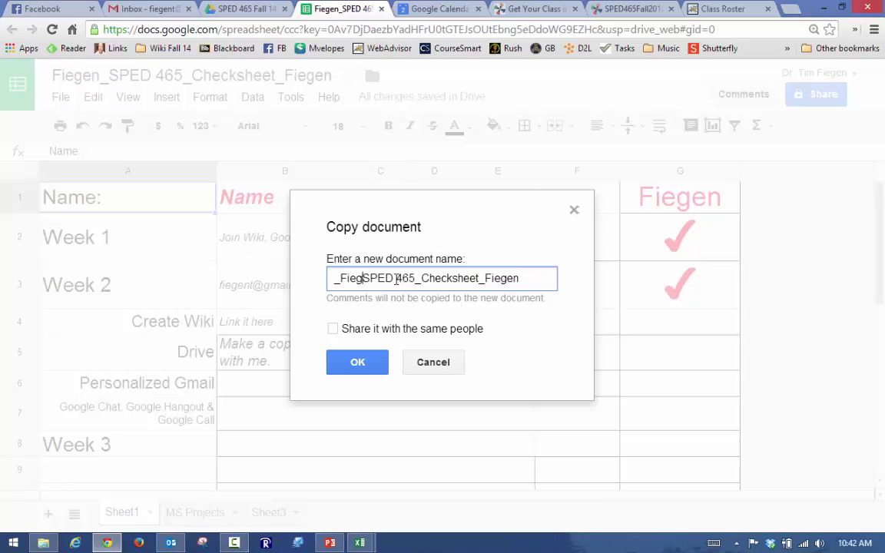
{"action": "type", "text": "en"}
{"action": "key", "text": "BackSpace"}
{"action": "key", "text": "BackSpace"}
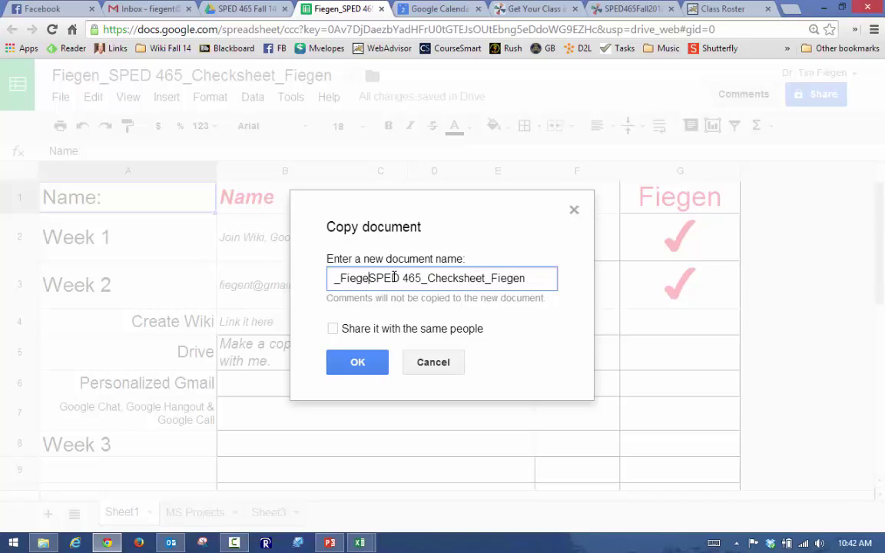
{"action": "key", "text": "BackSpace"}
{"action": "key", "text": "BackSpace"}
{"action": "key", "text": "BackSpace"}
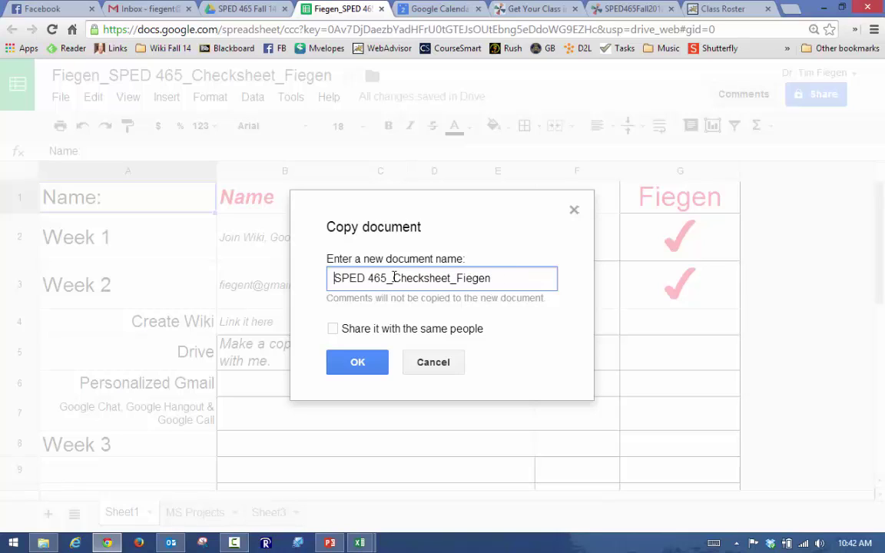
{"action": "type", "text": "Fiegen"}
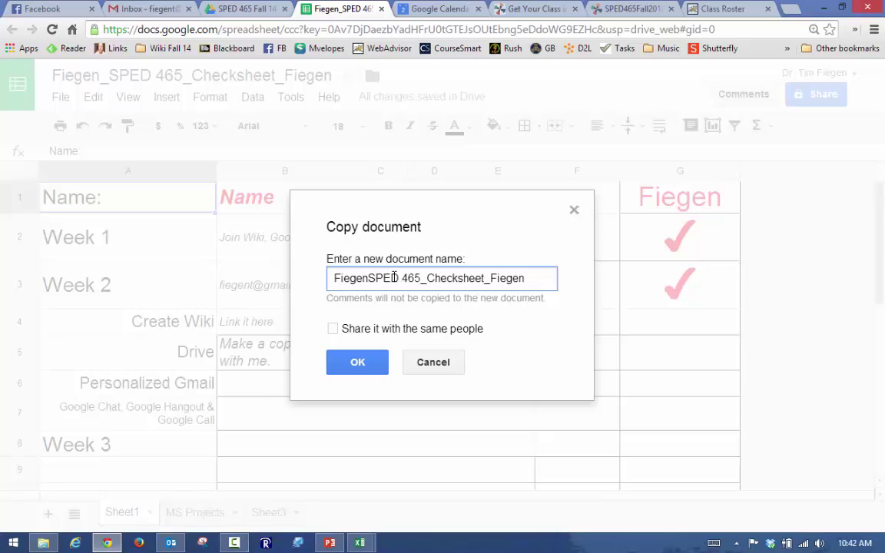
{"action": "type", "text": "_"}
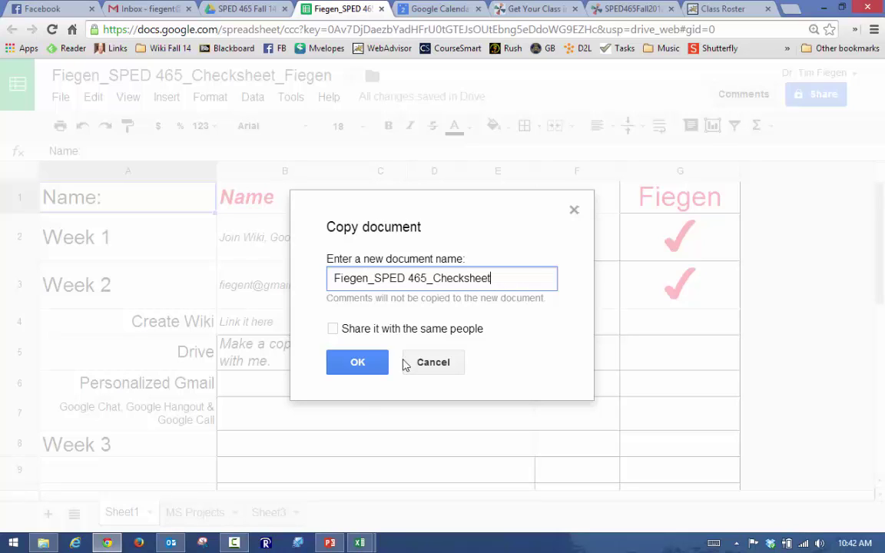
{"action": "left_click", "coordinate": [354, 367]}
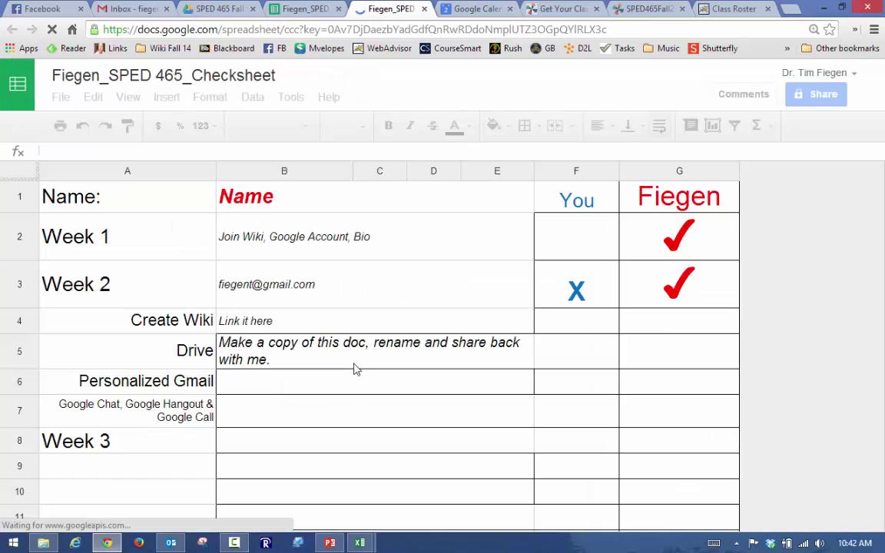
- Close the original sheet and share the copy with the instructor as an editor
{"action": "left_click", "coordinate": [338, 9]}
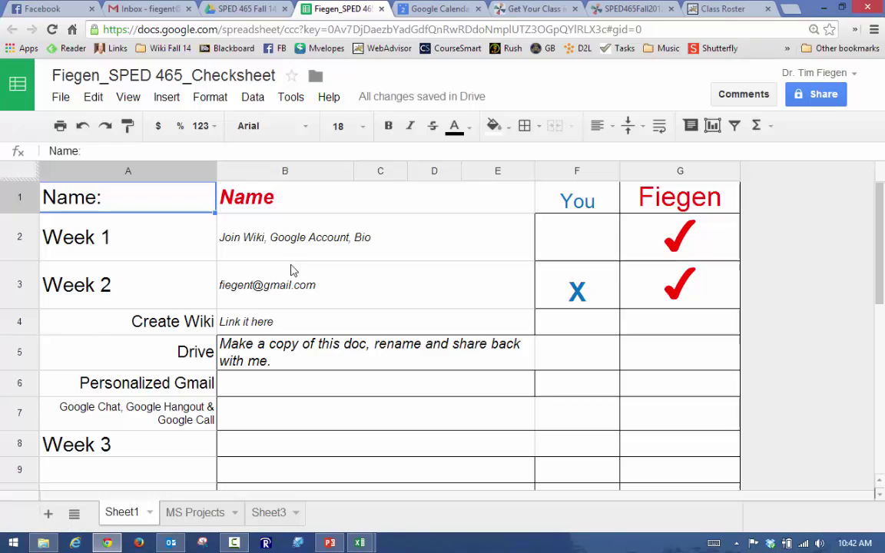
{"action": "left_click", "coordinate": [824, 94]}
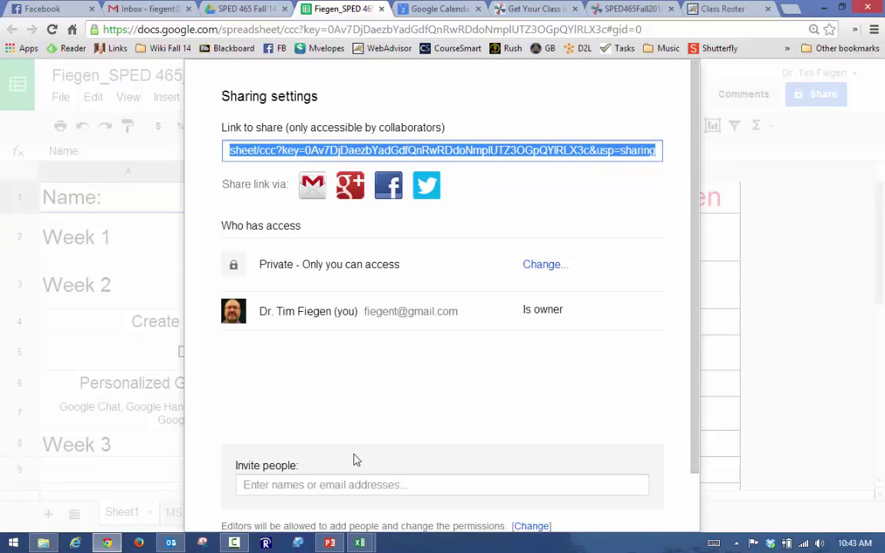
{"action": "left_click", "coordinate": [320, 486]}
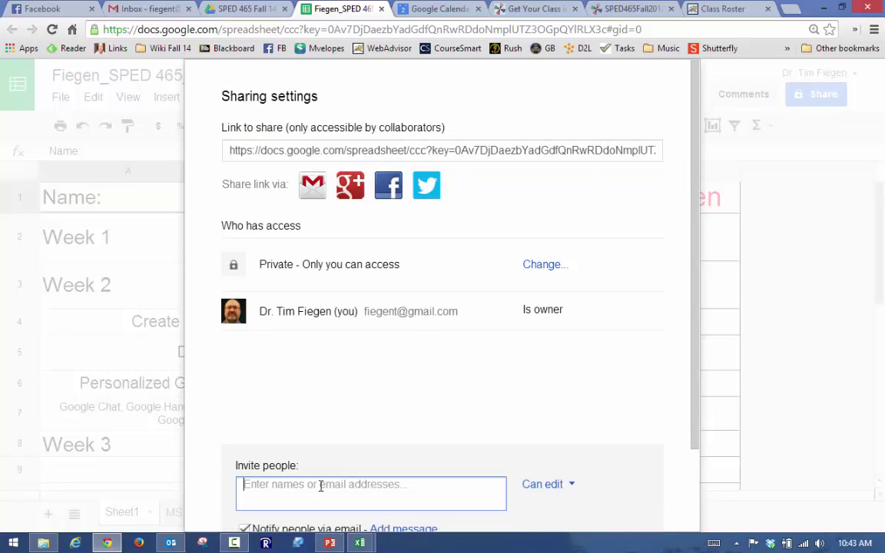
{"action": "type", "text": "tim f"}
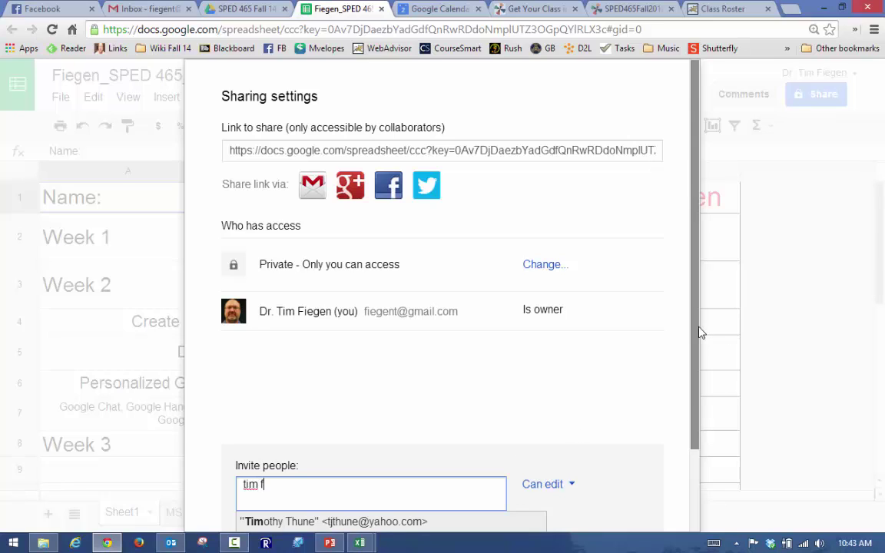
{"action": "type", "text": "iegen"}
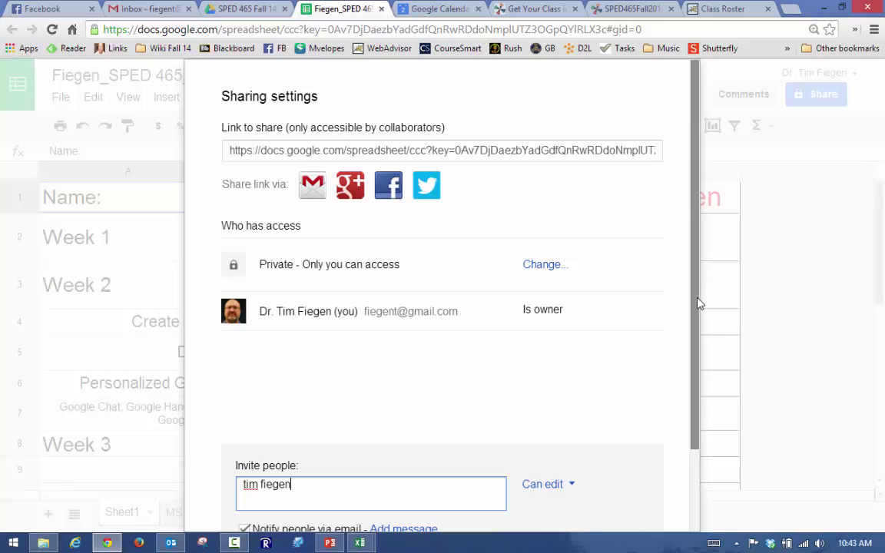
{"action": "left_click_drag", "start_coordinate": [695, 300], "coordinate": [696, 375]}
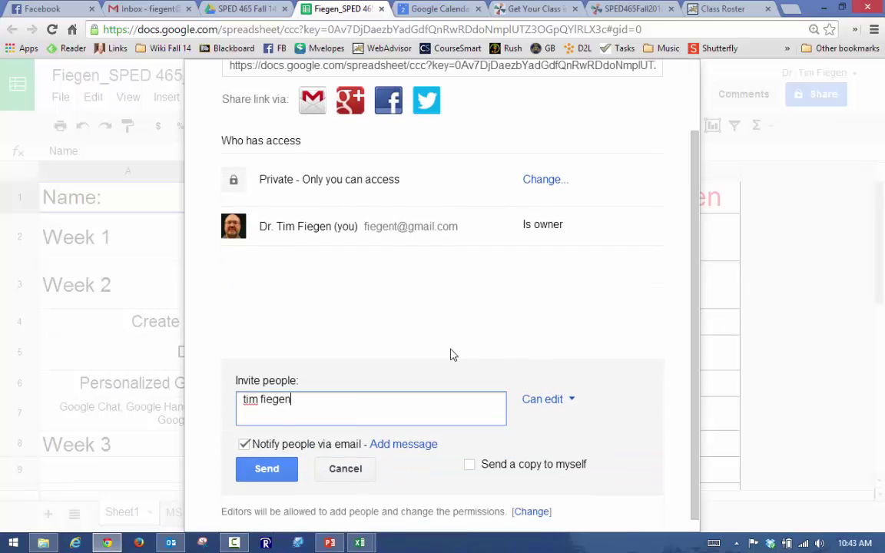
{"action": "key", "text": "BackSpace"}
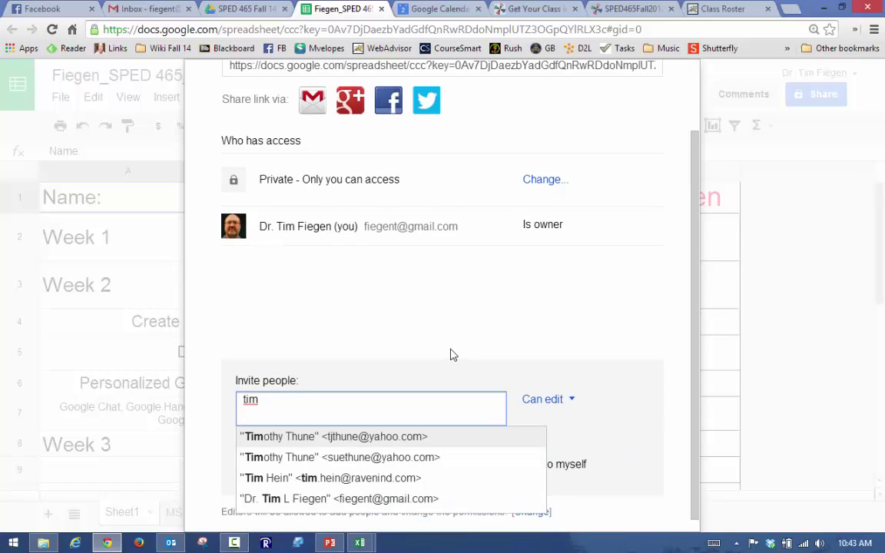
{"action": "left_click", "coordinate": [382, 499]}
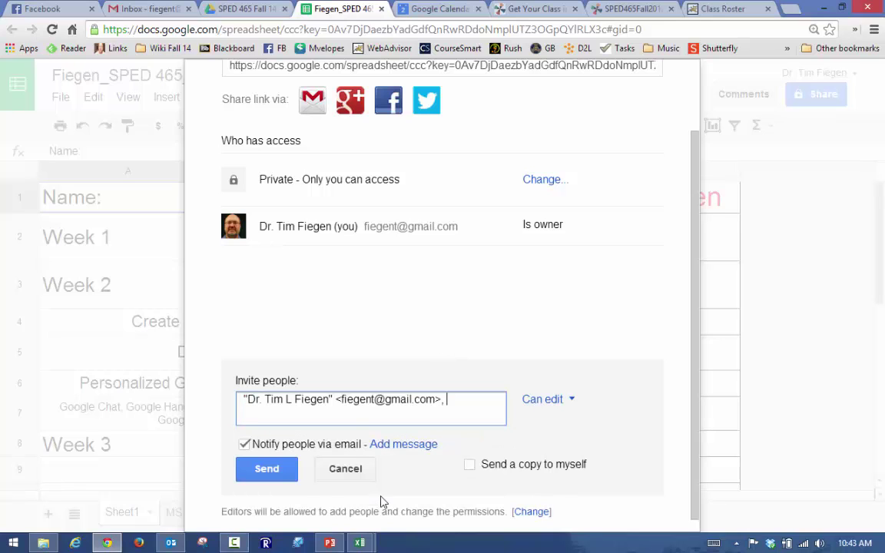
{"action": "left_click", "coordinate": [265, 468]}
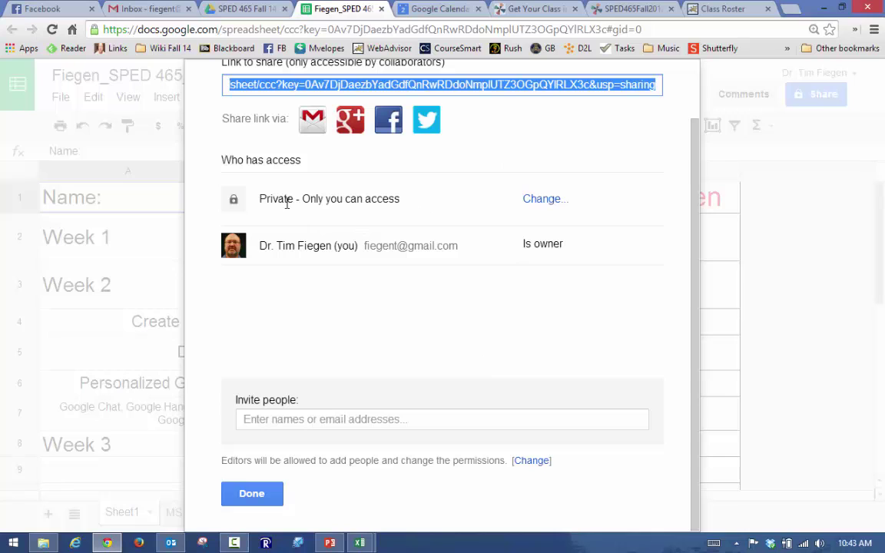
{"action": "left_click", "coordinate": [259, 496]}
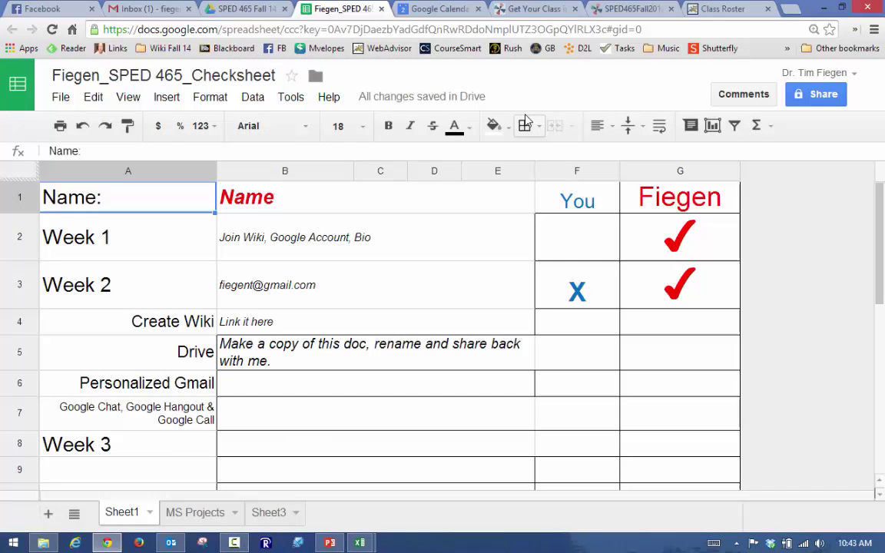
- Confirm the checksheet share notice in the Gmail inbox, then return to the wiki's Week 2 page
{"action": "left_click", "coordinate": [146, 10]}
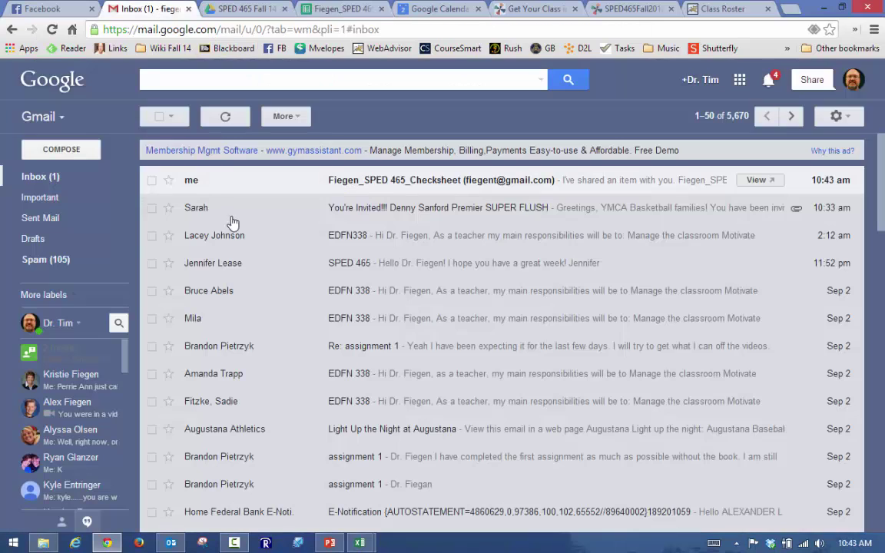
{"action": "left_click", "coordinate": [629, 9]}
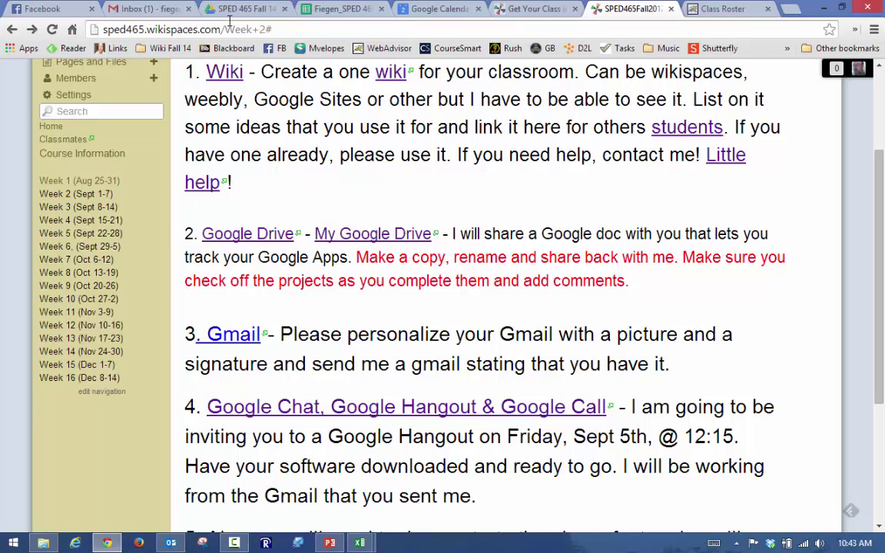
- Glance at Shared with Me, then list the SPED 465 folder's Fall 14 and Fall 13 465 subfolders
{"action": "left_click", "coordinate": [437, 9]}
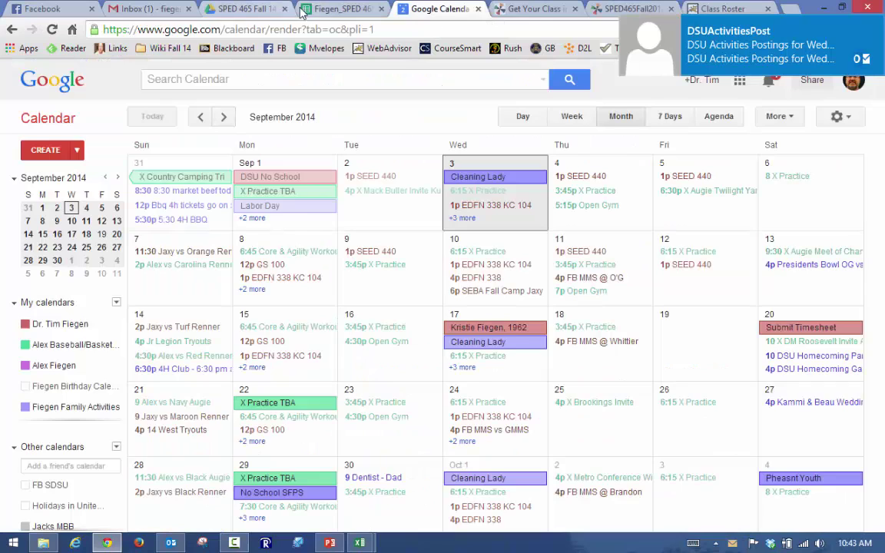
{"action": "left_click", "coordinate": [247, 10]}
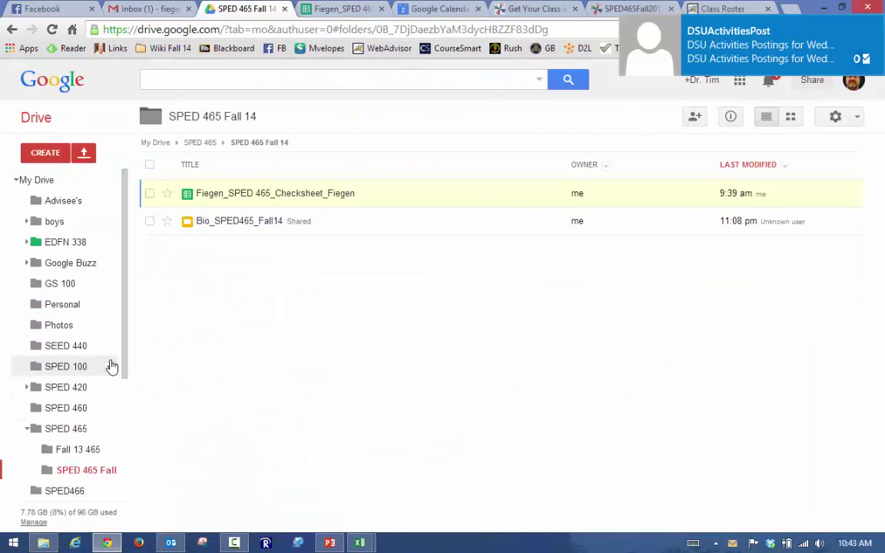
{"action": "left_click_drag", "start_coordinate": [126, 346], "coordinate": [125, 433]}
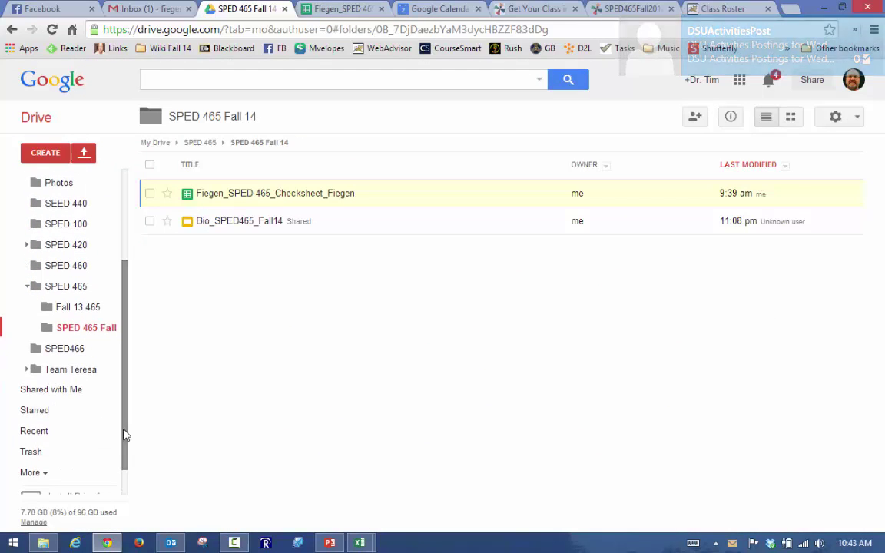
{"action": "left_click", "coordinate": [75, 394]}
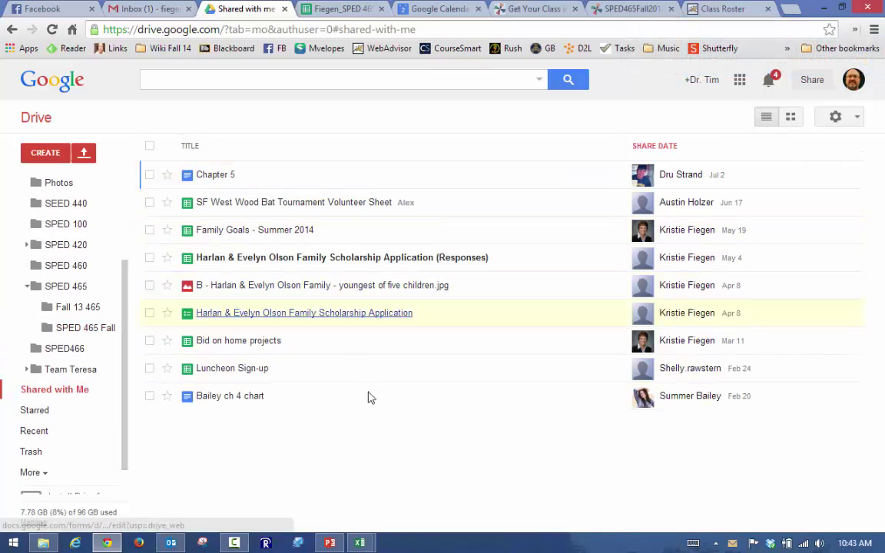
{"action": "left_click", "coordinate": [78, 288]}
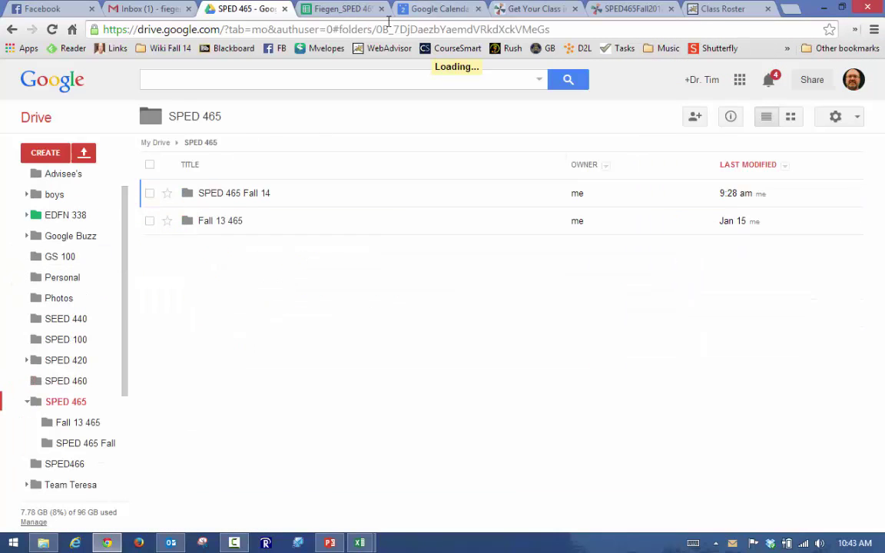
- Review the Week 1 and Week 2 rows, including Create Wiki and Personalized Gmail tasks
{"action": "left_click", "coordinate": [344, 9]}
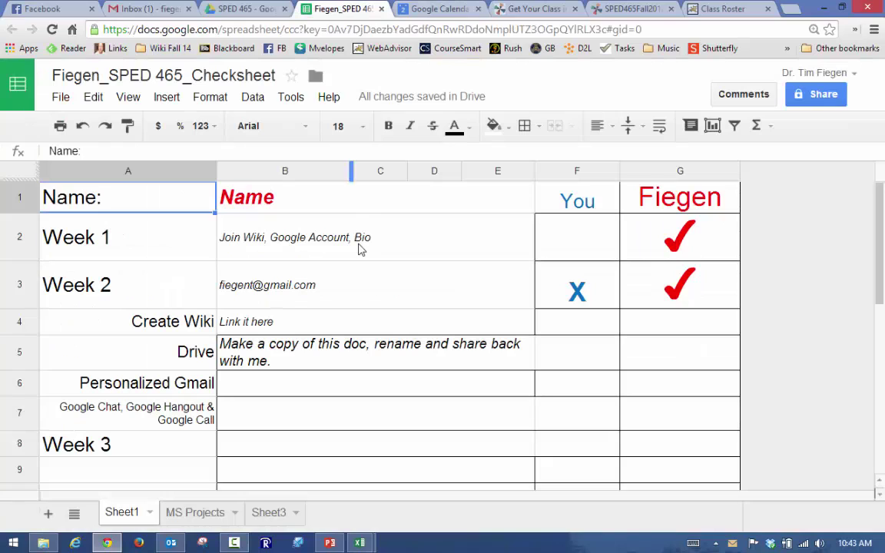
{"action": "left_click", "coordinate": [87, 244]}
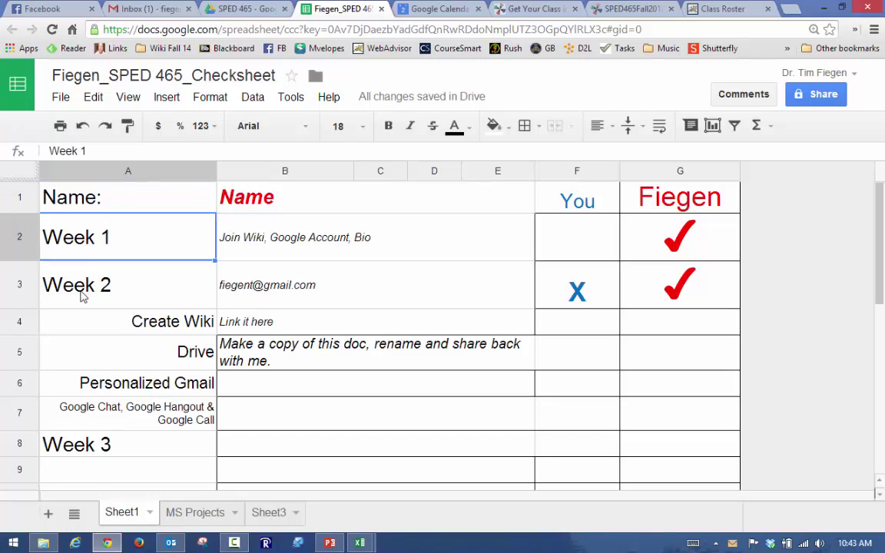
{"action": "left_click", "coordinate": [76, 265]}
{"action": "left_click", "coordinate": [176, 327]}
{"action": "left_click", "coordinate": [181, 384]}
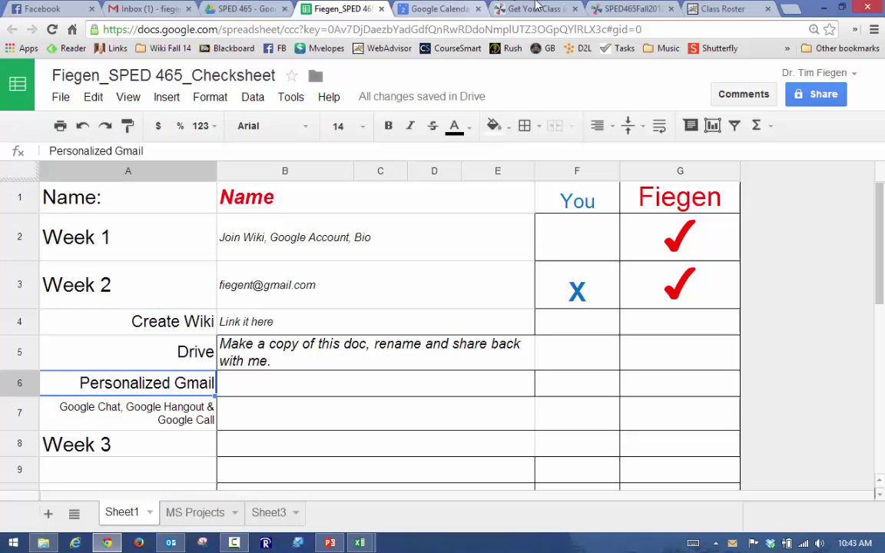
- Compare against the wiki's Week 2 page, then inspect the Week 1 and Week 2 check cells
{"action": "left_click", "coordinate": [599, 8]}
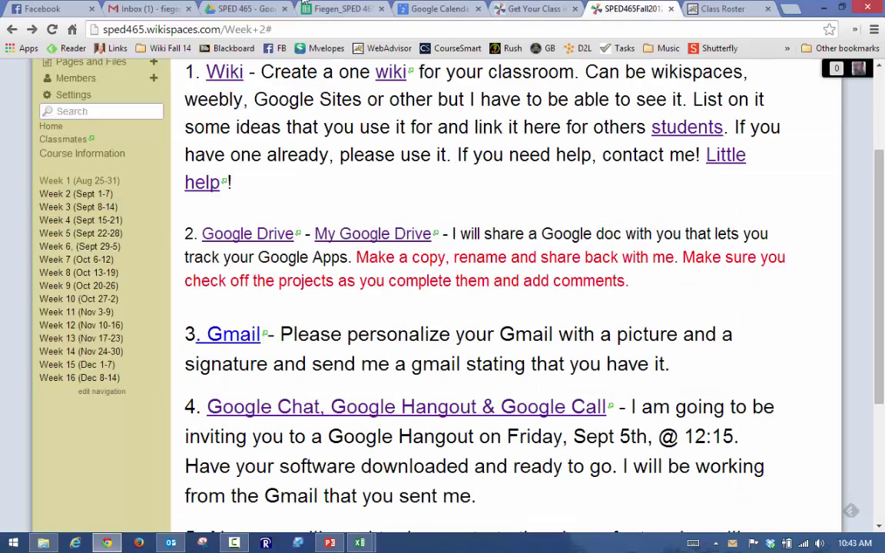
{"action": "left_click", "coordinate": [338, 8]}
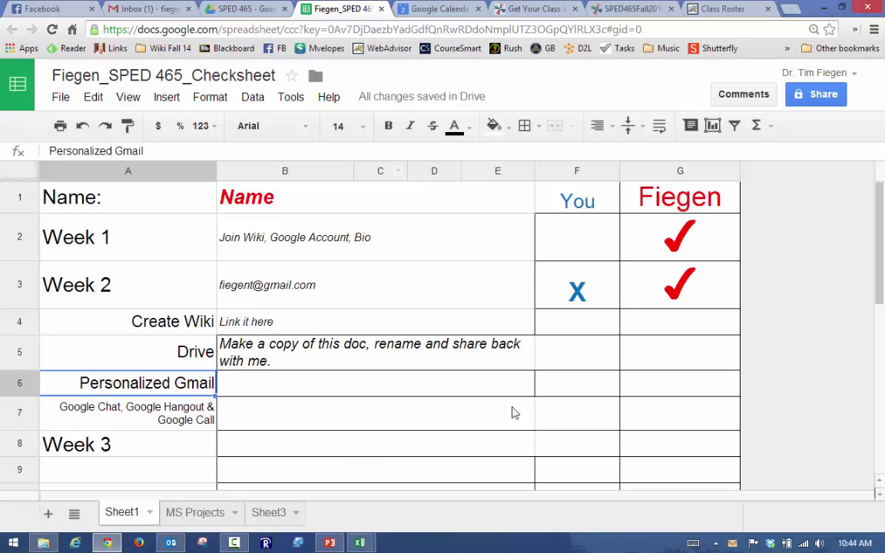
{"action": "left_click", "coordinate": [692, 281]}
{"action": "left_click", "coordinate": [686, 243]}
{"action": "left_click", "coordinate": [671, 355]}
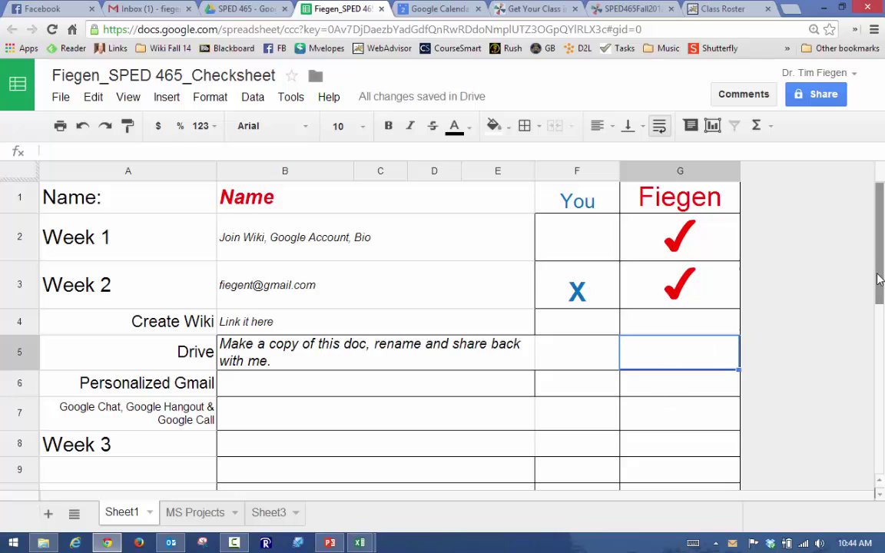
- Look at the empty MS Projects sheet, return to Sheet1, then go back to the SPED 465 Drive folder
{"action": "left_click_drag", "start_coordinate": [880, 279], "coordinate": [883, 349]}
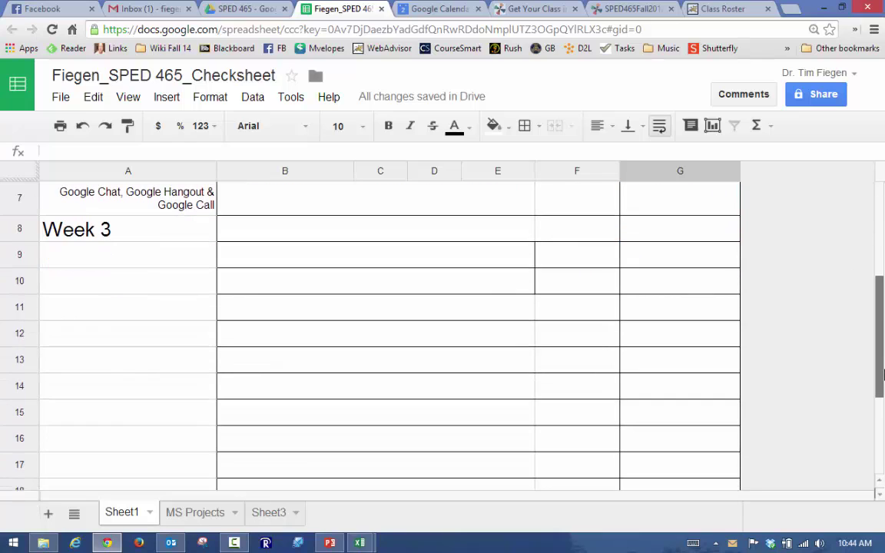
{"action": "left_click_drag", "start_coordinate": [883, 349], "coordinate": [880, 323]}
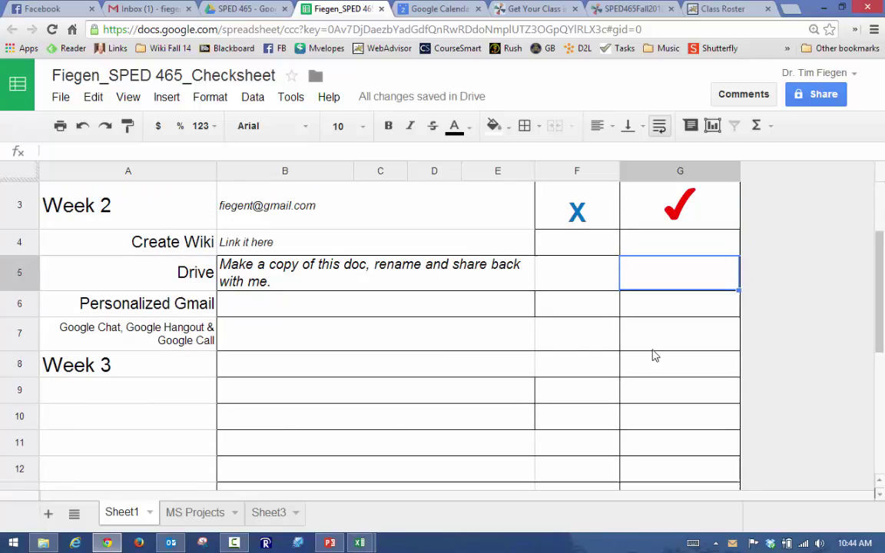
{"action": "left_click", "coordinate": [199, 513]}
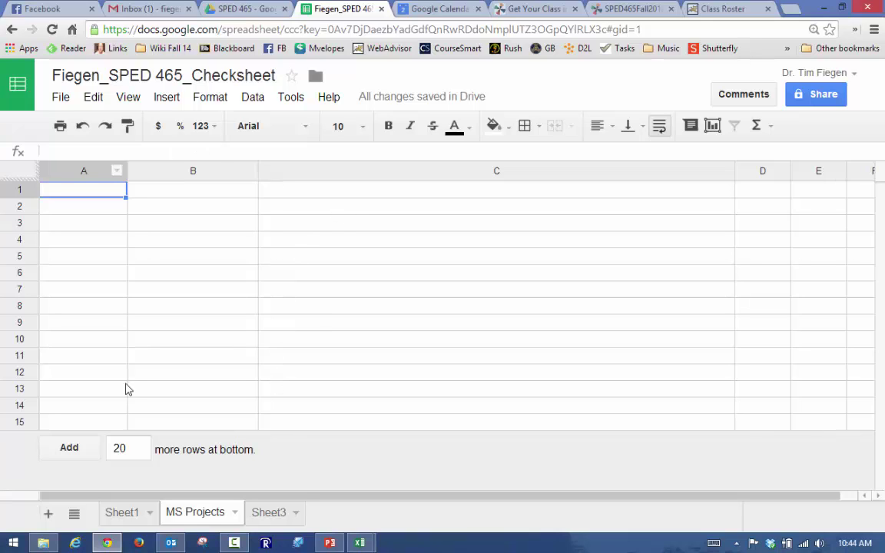
{"action": "left_click", "coordinate": [128, 516]}
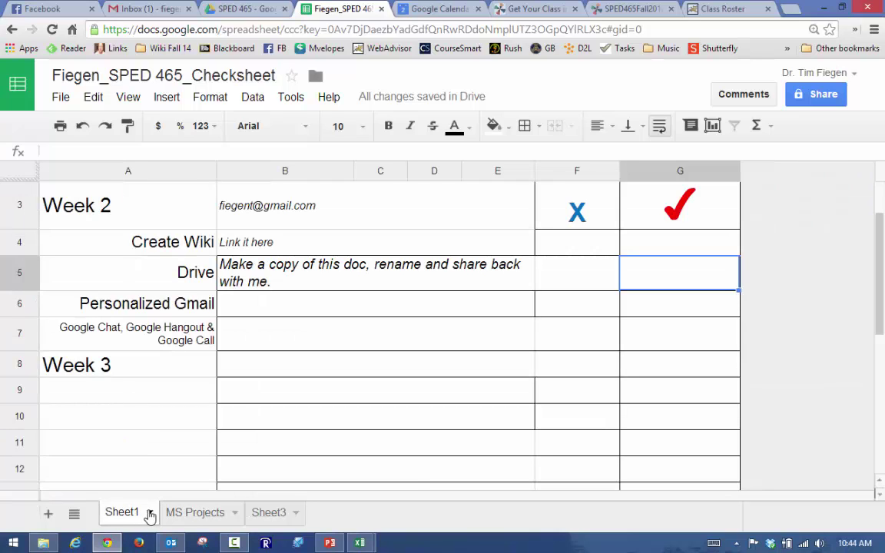
{"action": "left_click", "coordinate": [222, 9]}
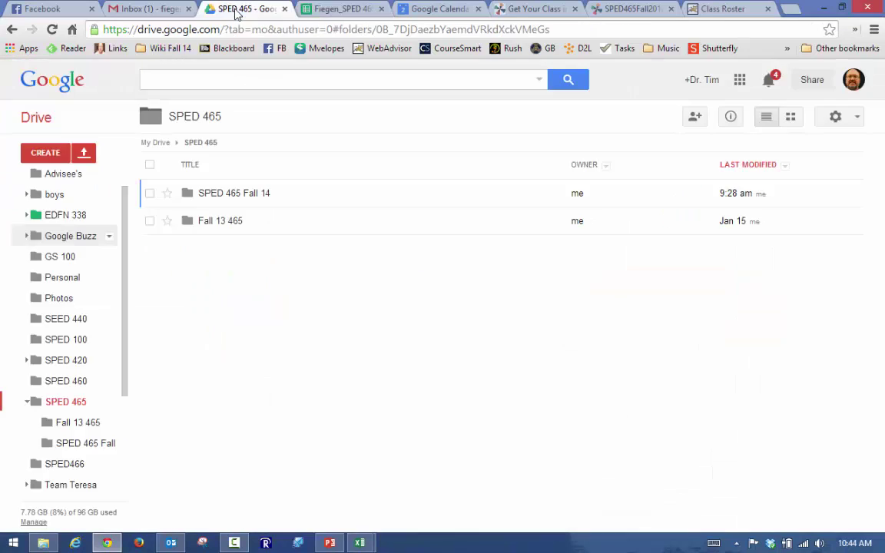
- Open the checksheet copy from SPED 465 Fall 14 and rename Sheet1 to 'Google'
{"action": "left_click", "coordinate": [224, 192]}
{"action": "left_click", "coordinate": [227, 193]}
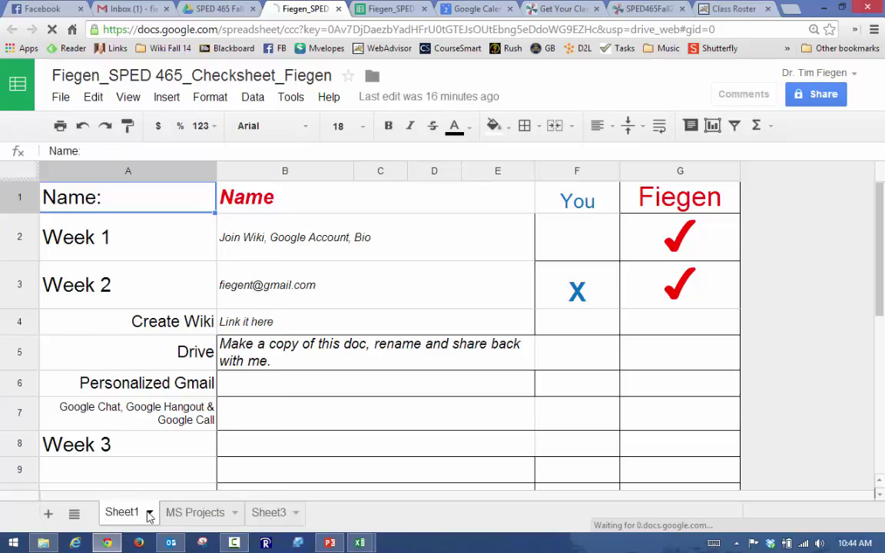
{"action": "left_click", "coordinate": [149, 513]}
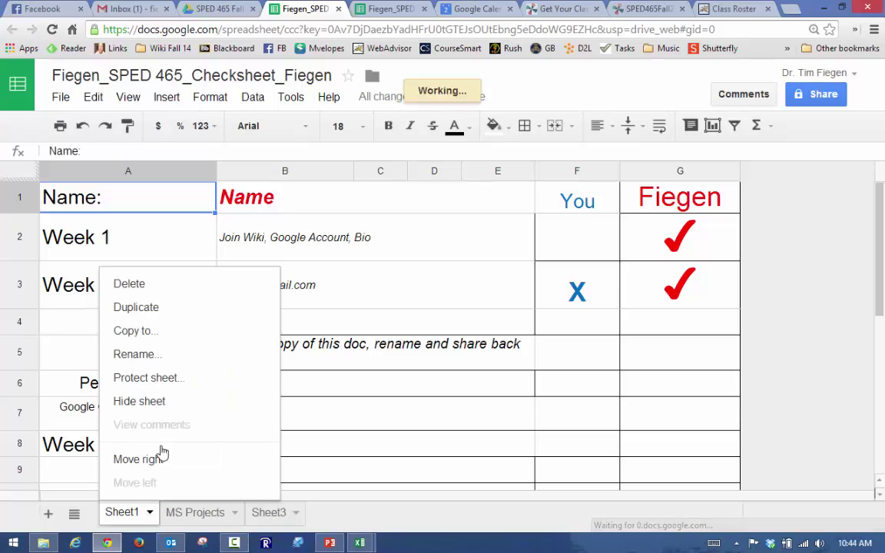
{"action": "left_click", "coordinate": [149, 512]}
{"action": "left_click", "coordinate": [136, 354]}
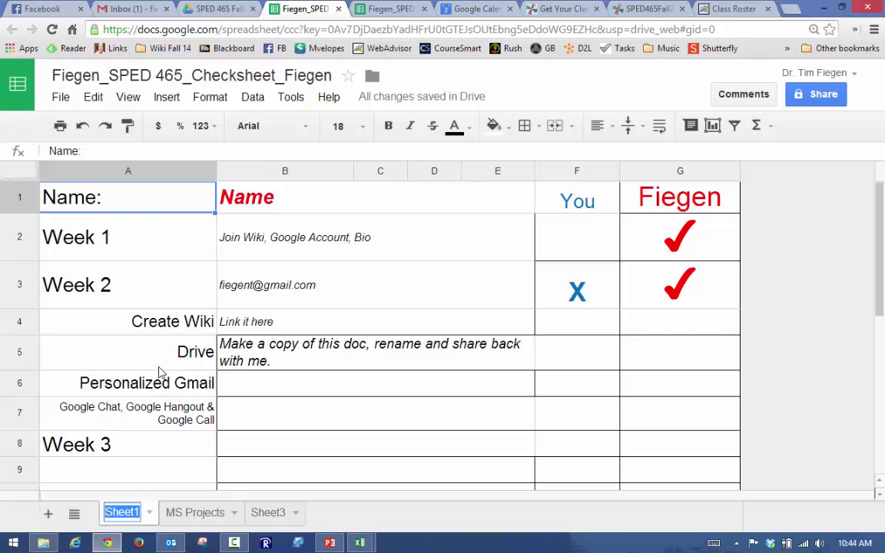
{"action": "type", "text": "Google"}
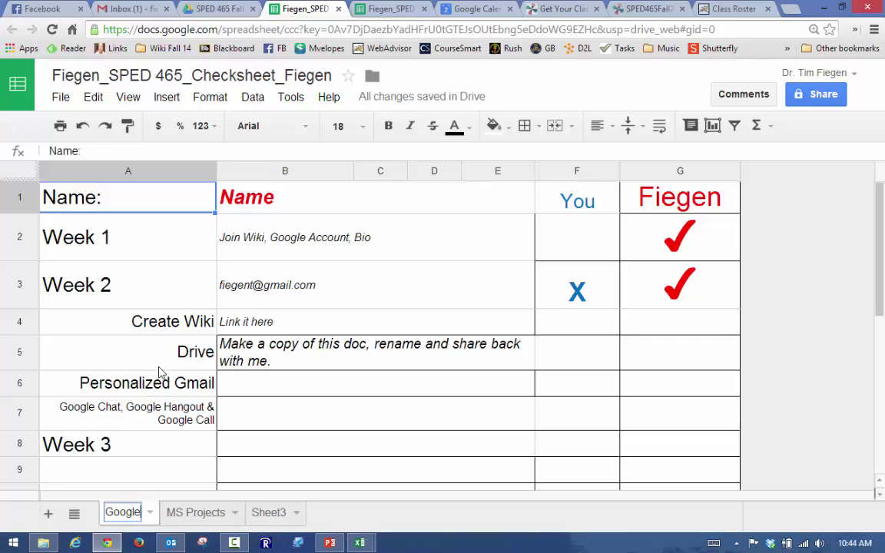
{"action": "left_click", "coordinate": [76, 409]}
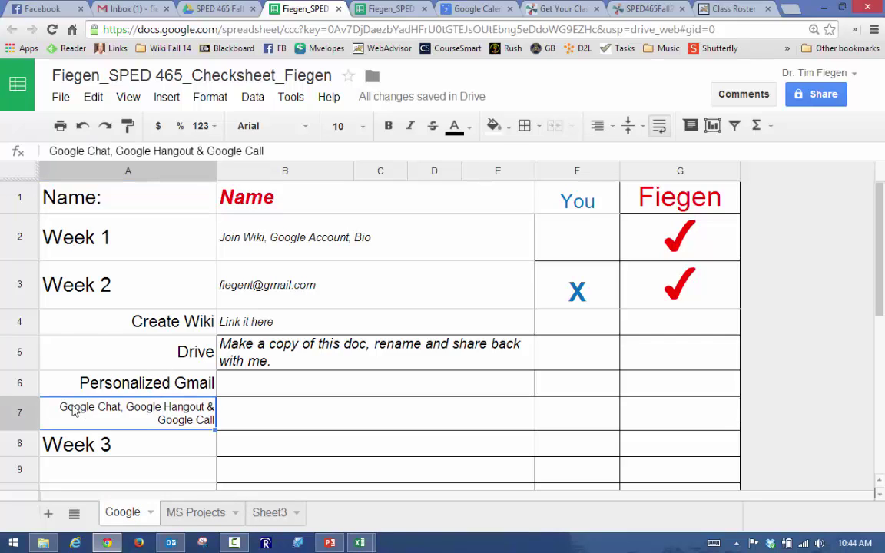
- Check the Sheet3 and MS Projects tabs, return to Google, then go back to the wiki page
{"action": "left_click", "coordinate": [292, 515]}
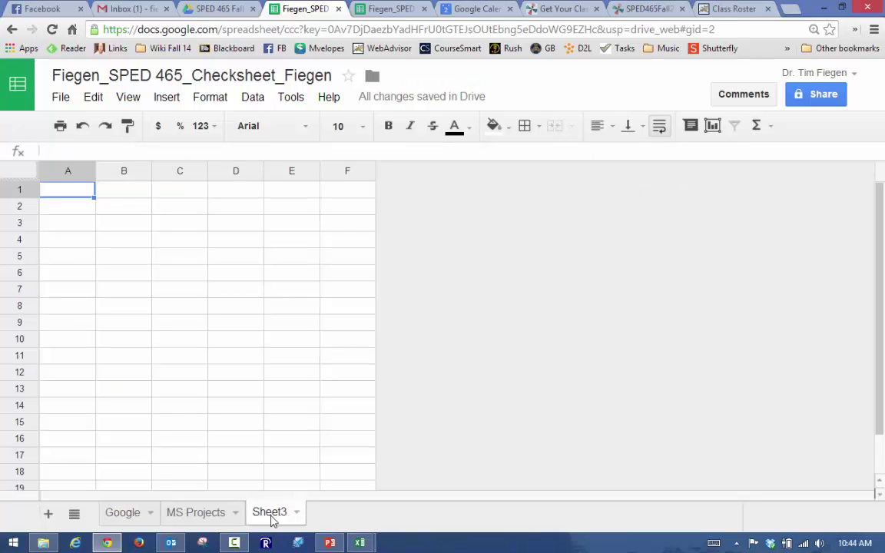
{"action": "left_click", "coordinate": [208, 517]}
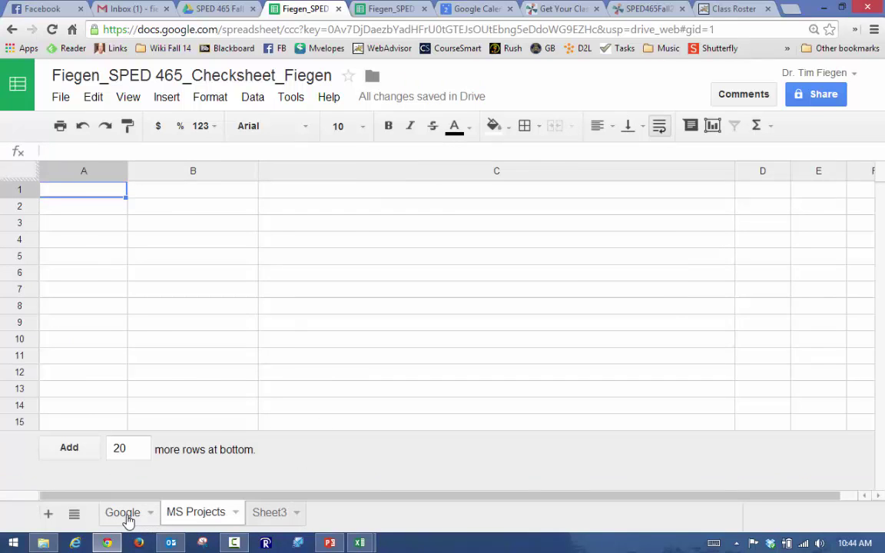
{"action": "left_click", "coordinate": [123, 515]}
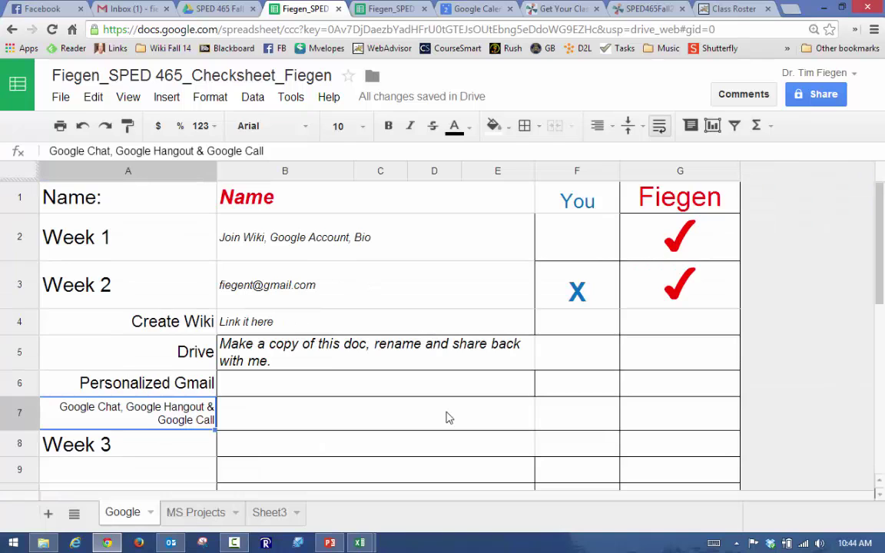
{"action": "left_click", "coordinate": [644, 9]}
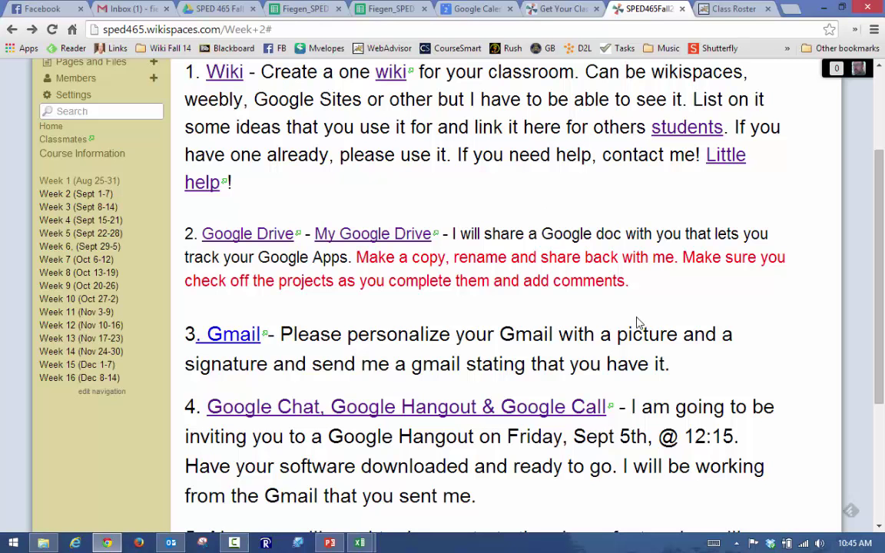